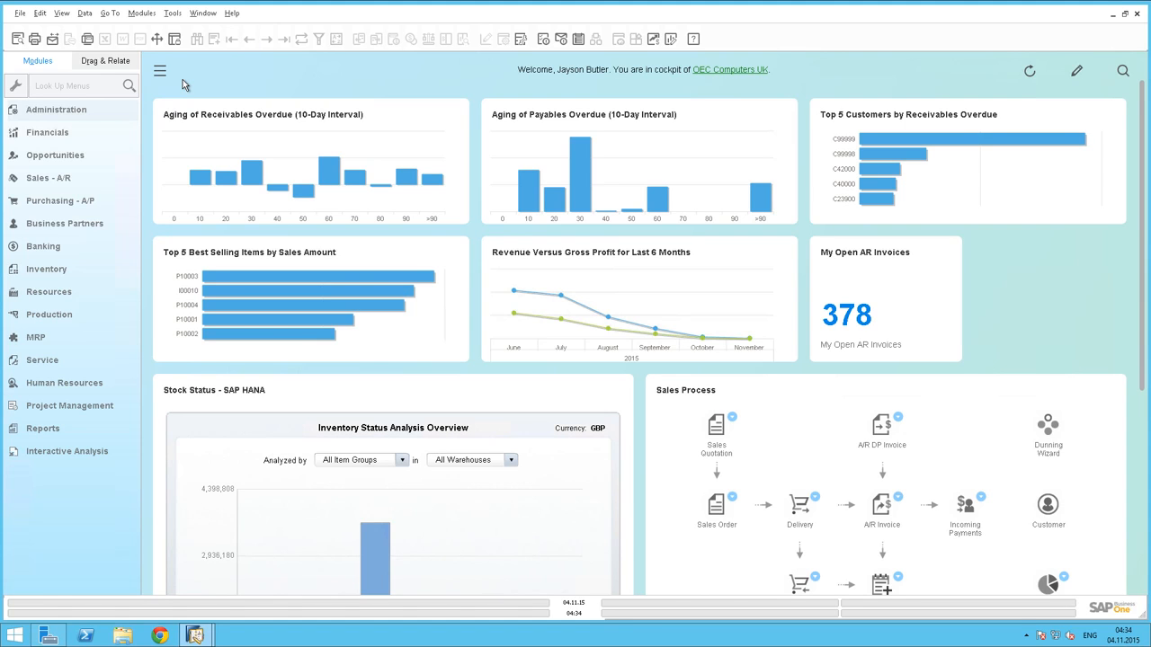
In the system's General Settings, set Manage Data Ownership By to Business Partner Only and save the settings
{"action": "left_click", "coordinate": [94, 112]}
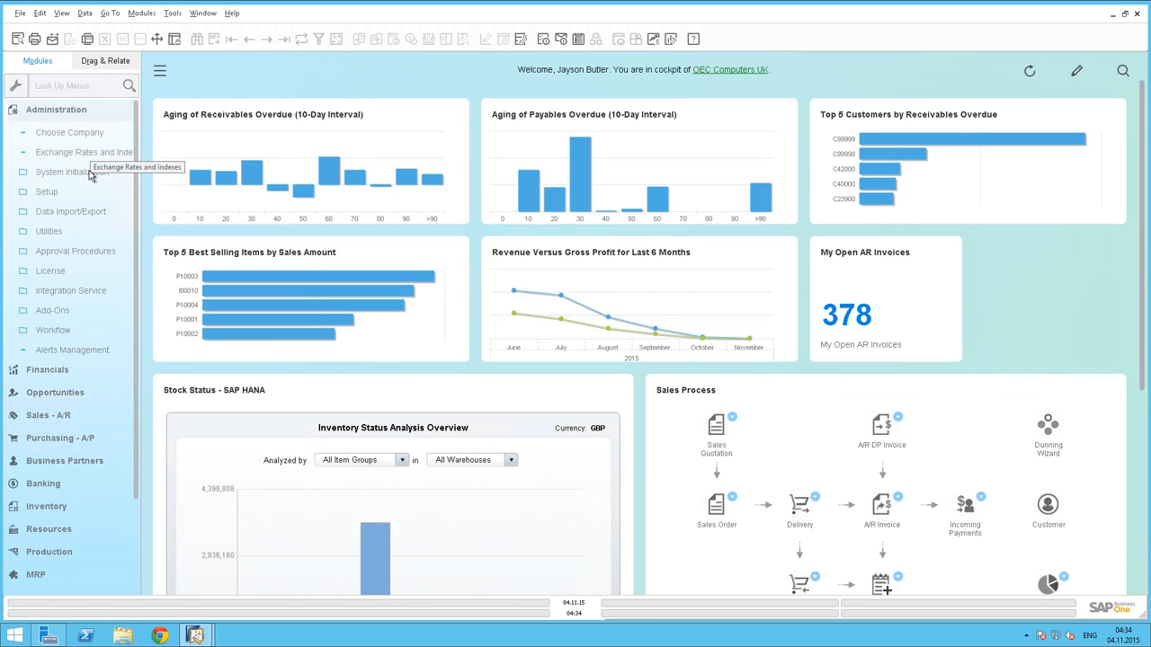
{"action": "left_click", "coordinate": [89, 174]}
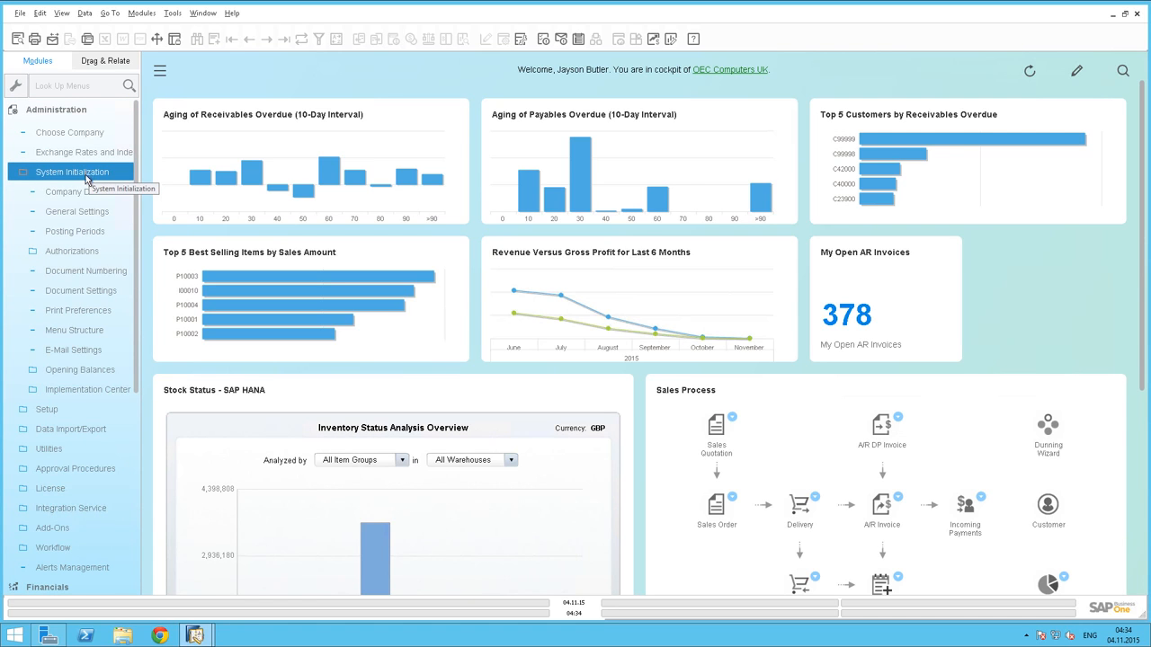
{"action": "left_click", "coordinate": [87, 212]}
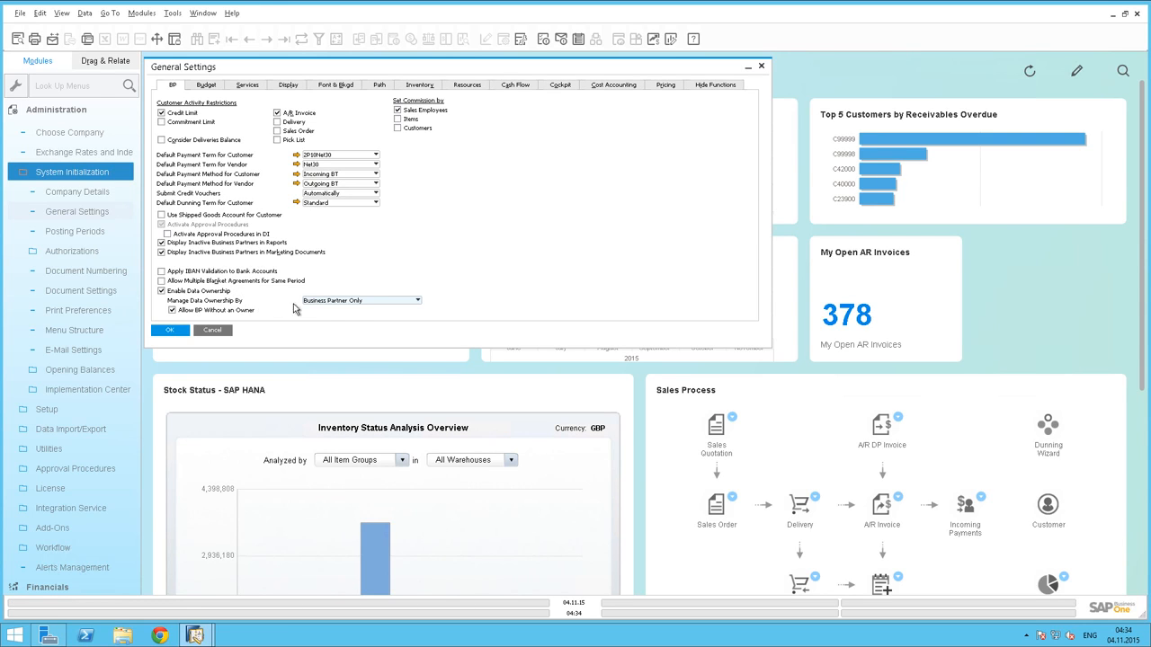
{"action": "left_click", "coordinate": [369, 302]}
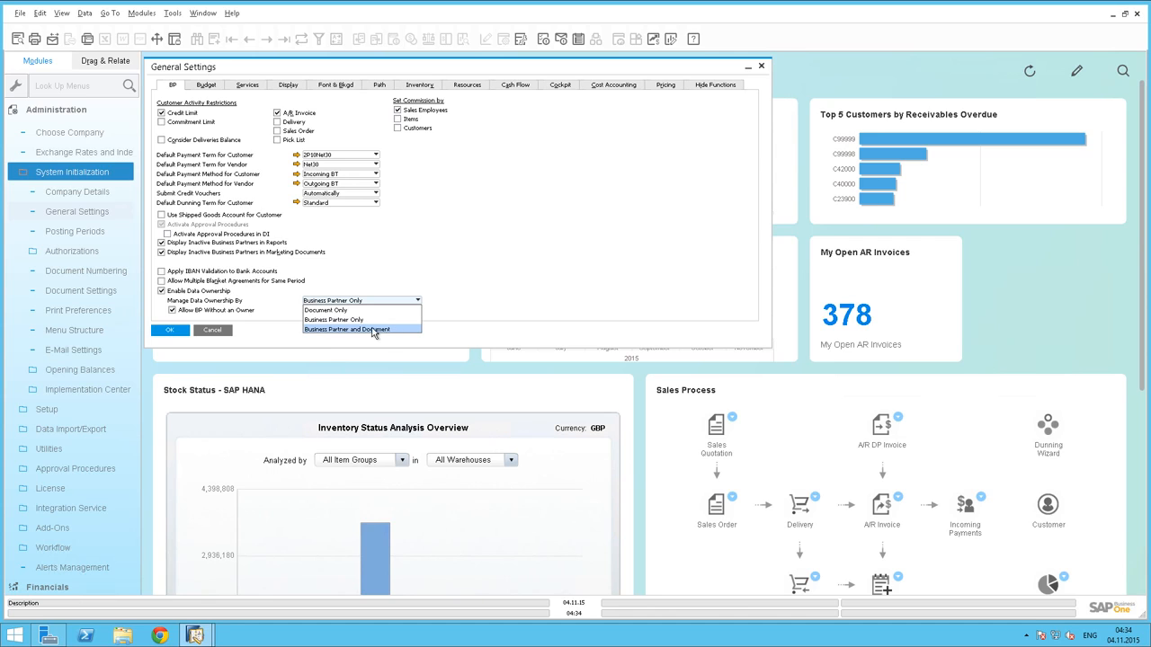
{"action": "left_click", "coordinate": [316, 322]}
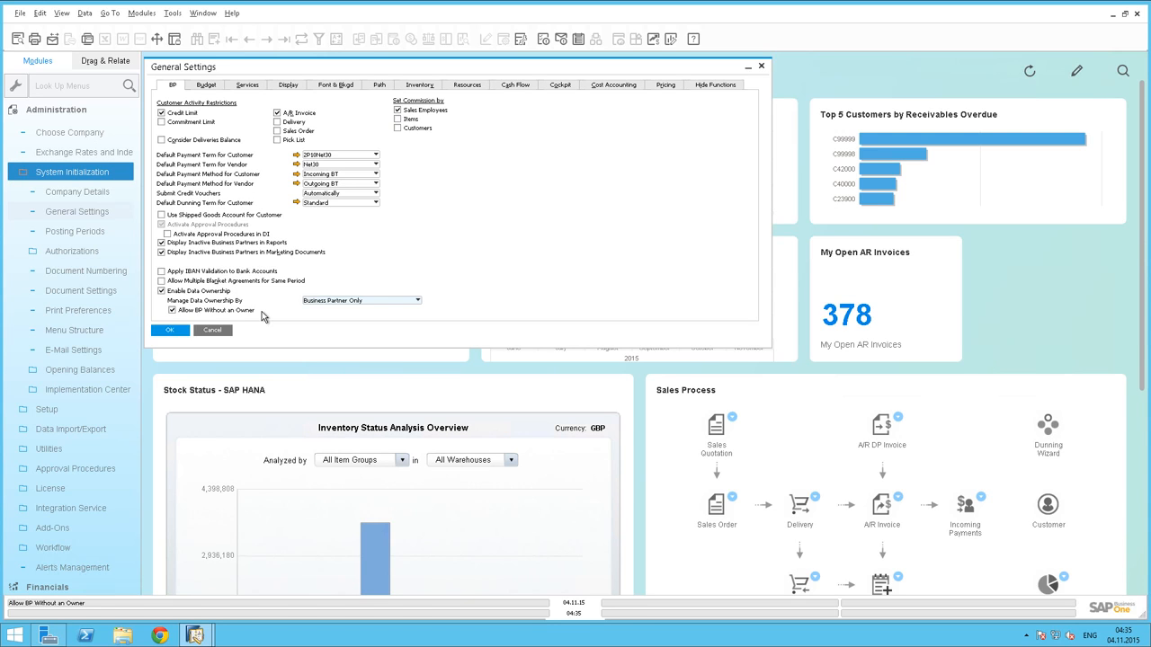
{"action": "left_click", "coordinate": [168, 331]}
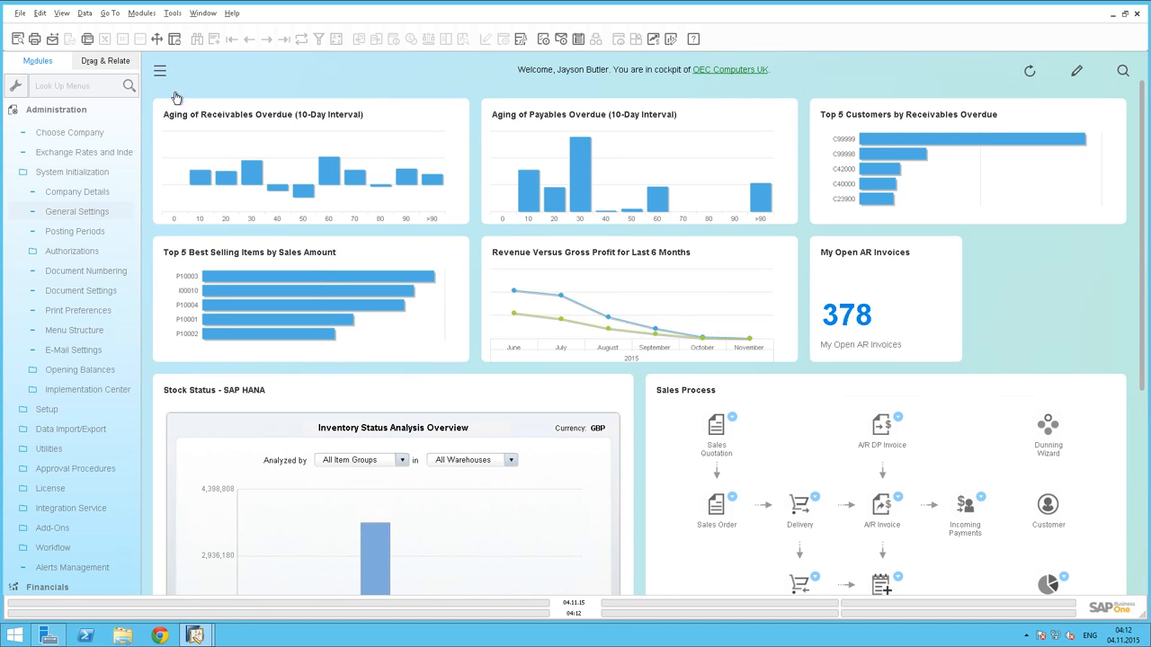
Open the Data Ownership Authorizations window from the system initialization authorizations
{"action": "left_click", "coordinate": [83, 252]}
{"action": "left_click", "coordinate": [84, 252]}
{"action": "left_click", "coordinate": [81, 311]}
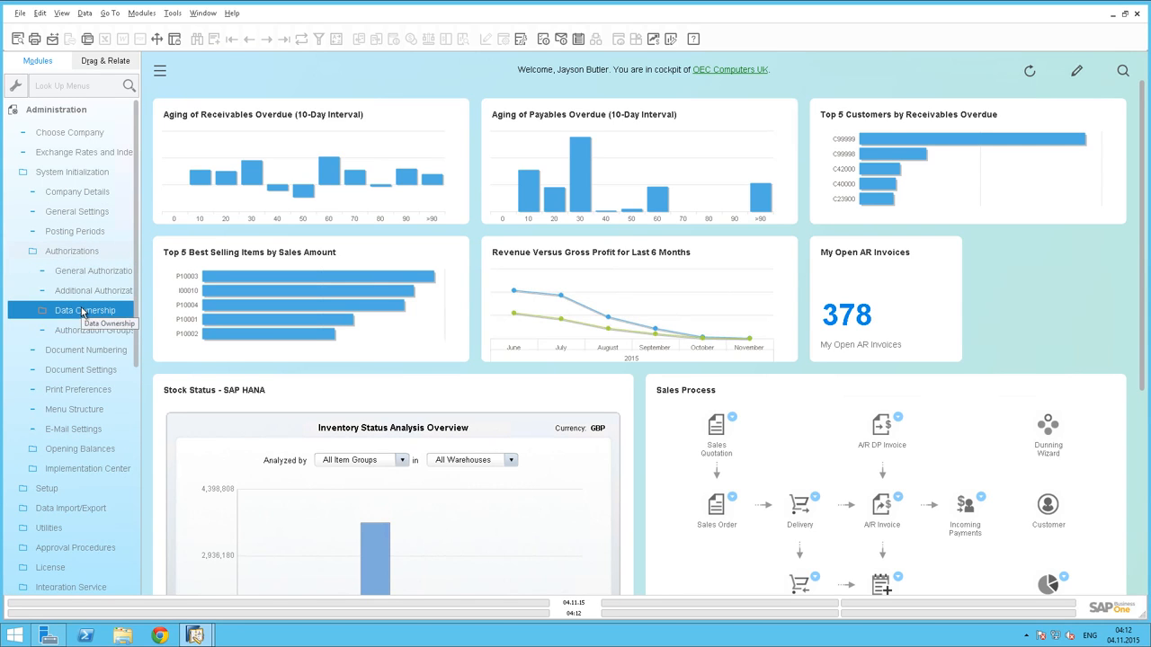
{"action": "left_click", "coordinate": [81, 331]}
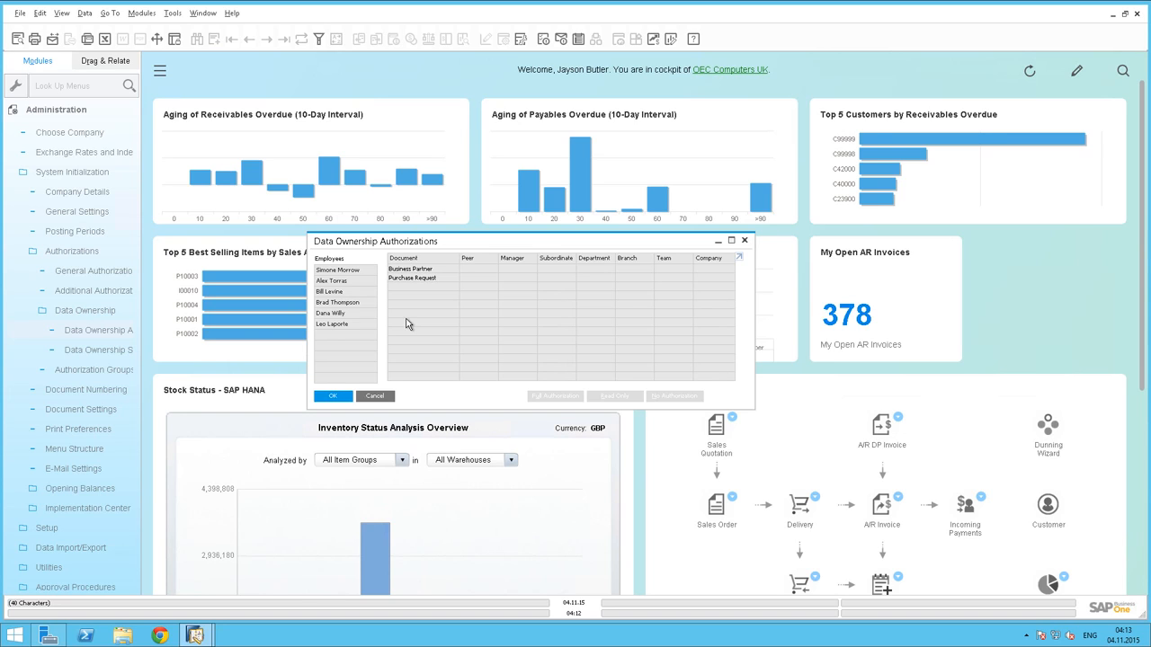
Review the data ownership authorizations of the third and second listed employees, including the Manager permission choices for Purchase Request
{"action": "left_click", "coordinate": [370, 295]}
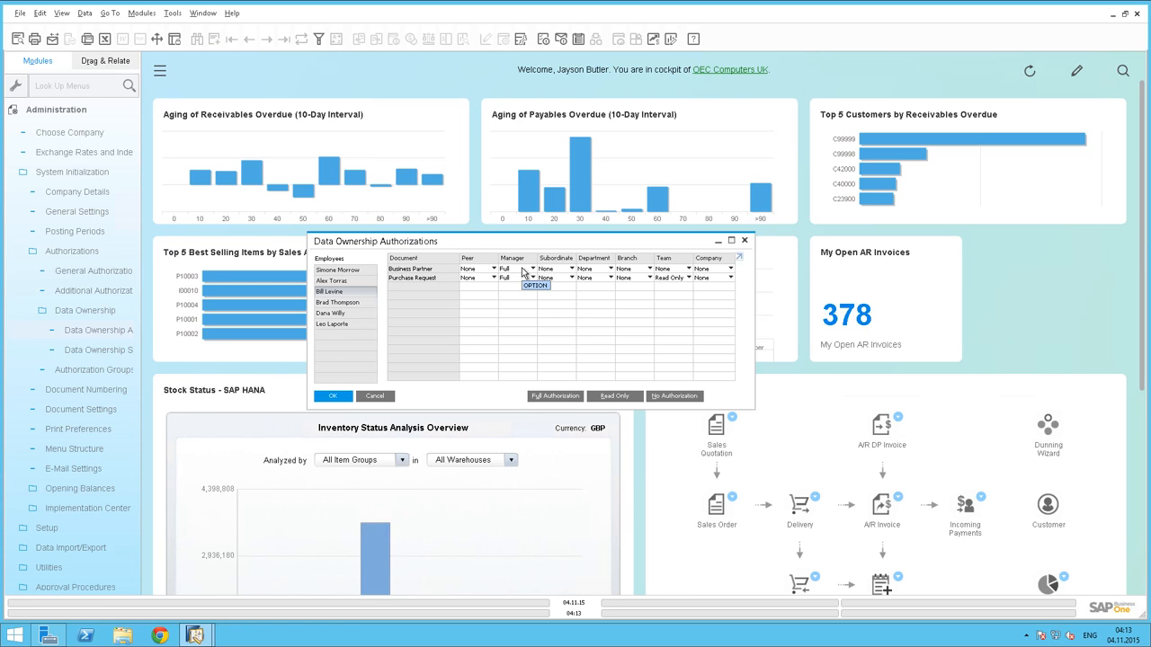
{"action": "left_click", "coordinate": [447, 280]}
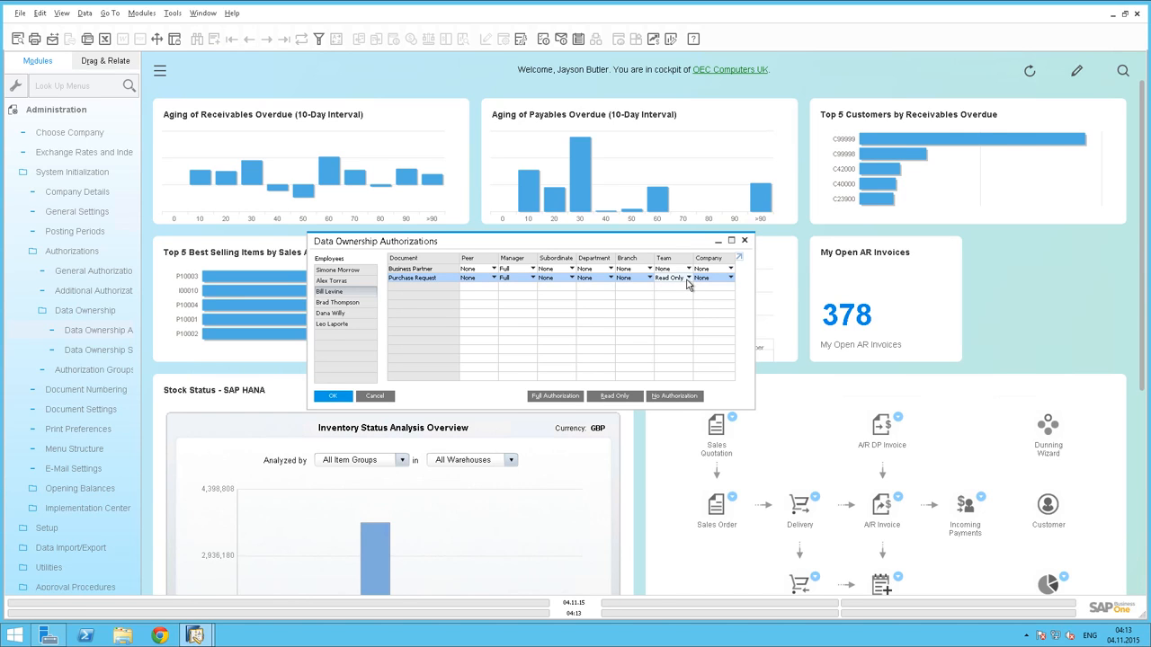
{"action": "left_click", "coordinate": [526, 284]}
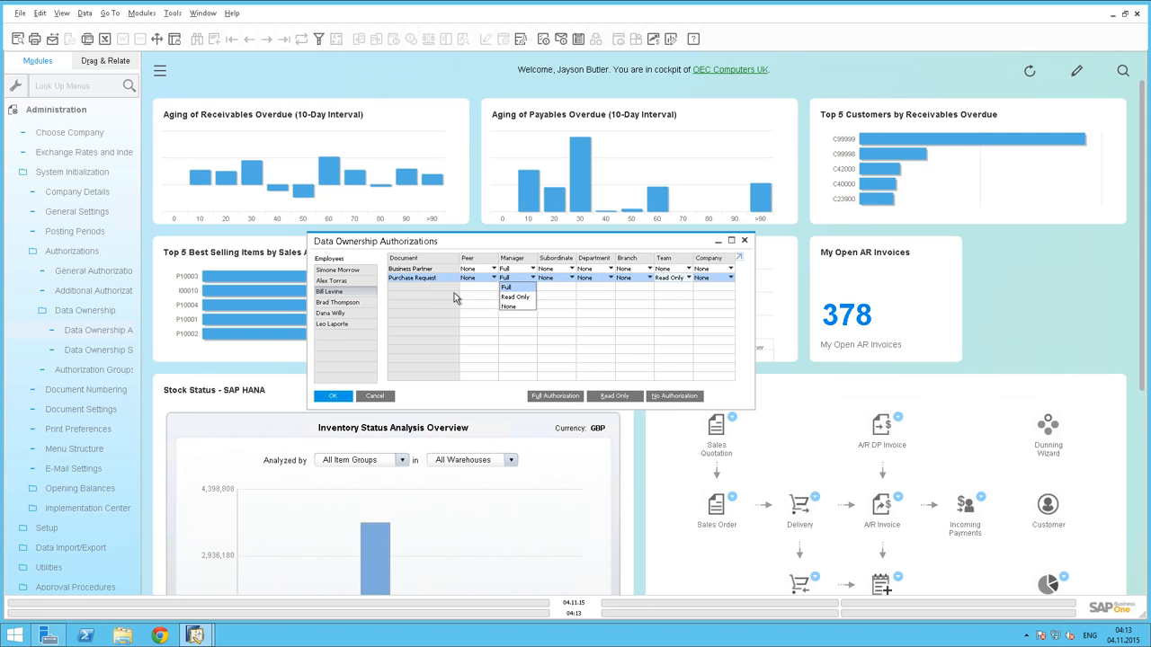
{"action": "left_click", "coordinate": [362, 283]}
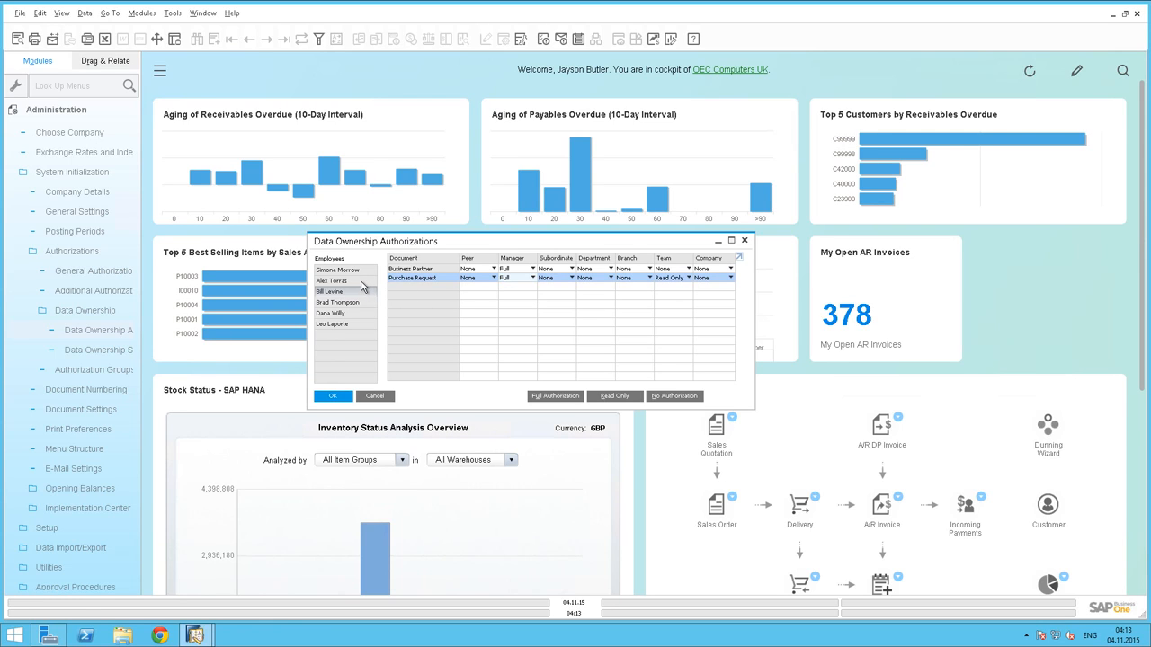
{"action": "left_click", "coordinate": [361, 281]}
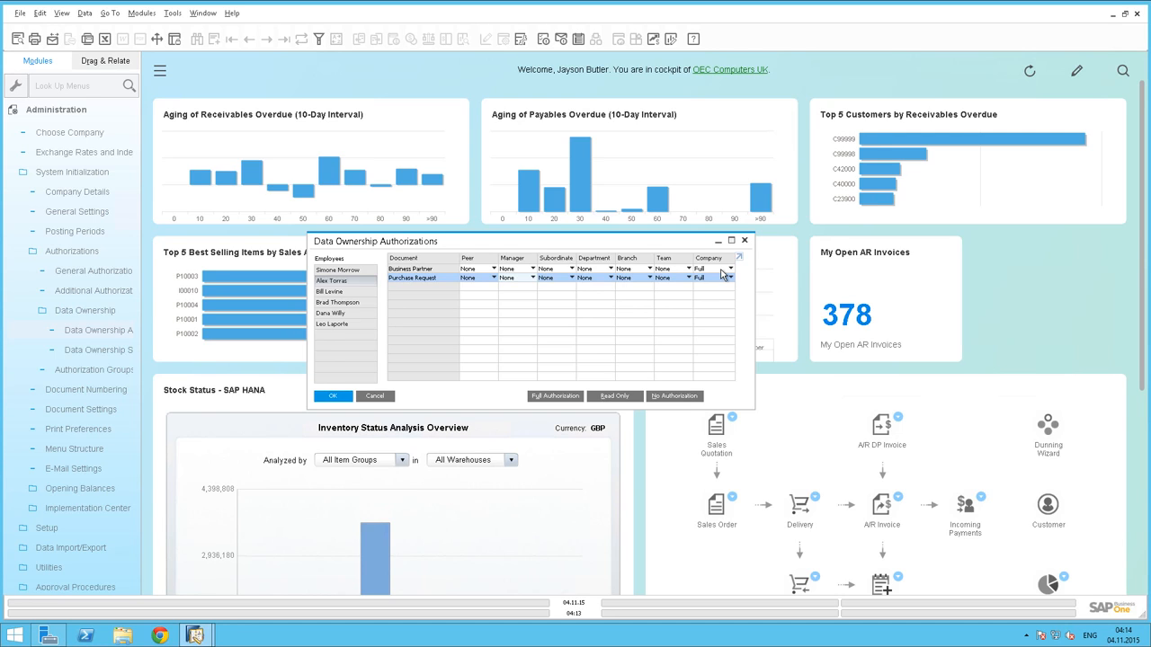
Open Business Partner Master Data and browse from the first record through the following ones to check each partner's owner
{"action": "left_click", "coordinate": [65, 111]}
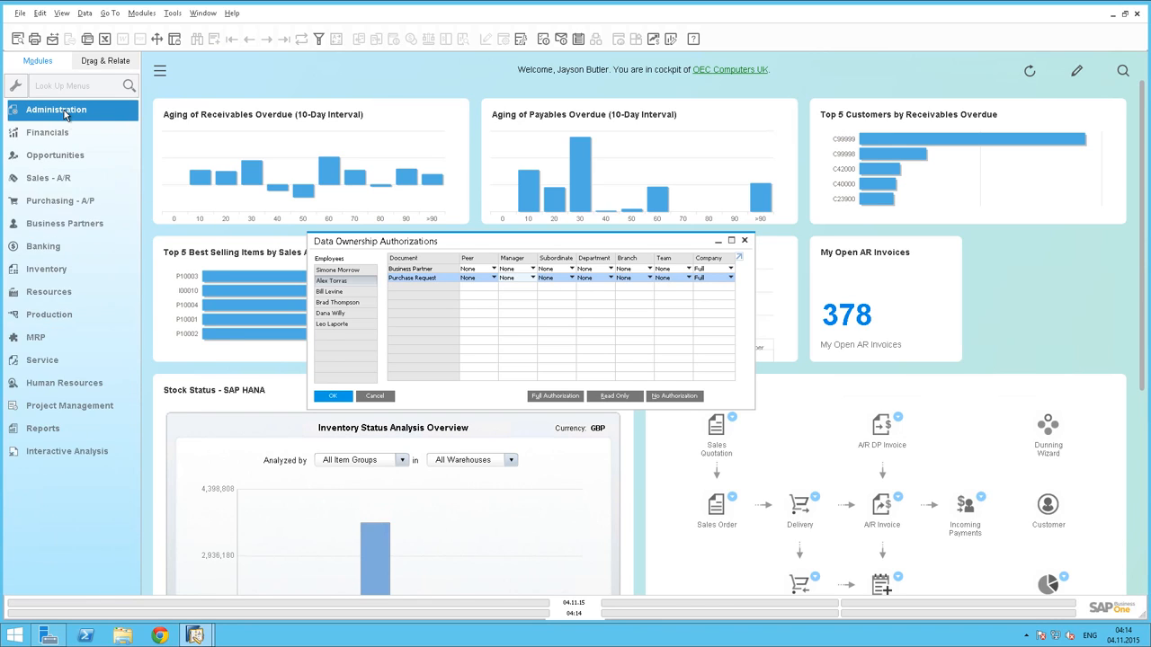
{"action": "left_click", "coordinate": [72, 227]}
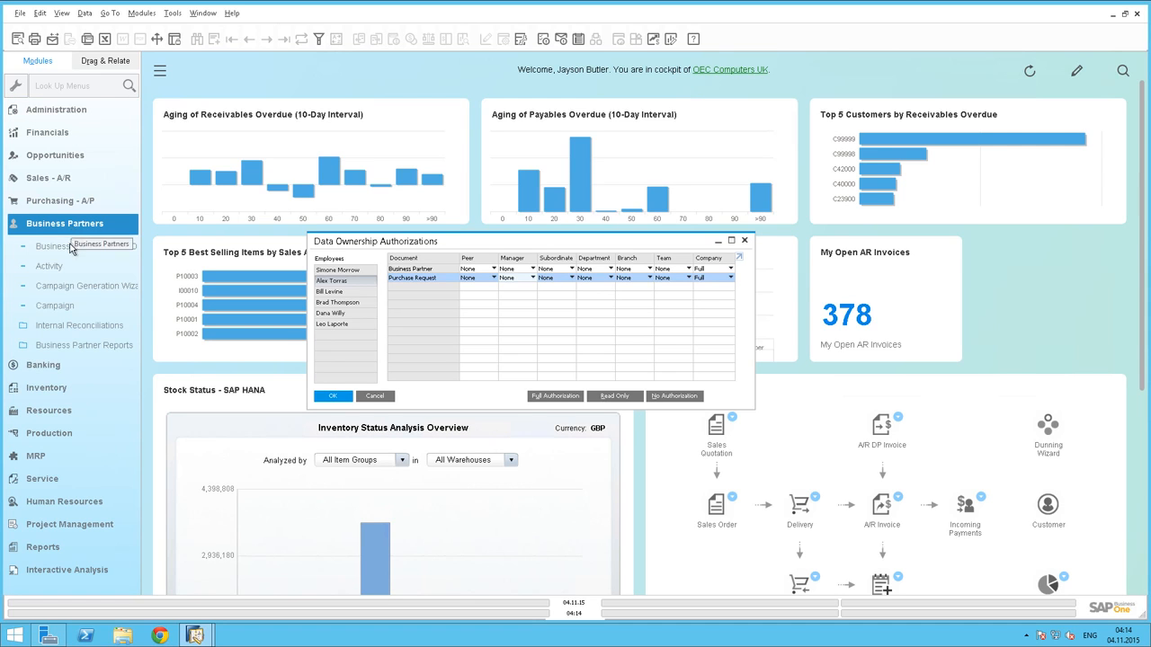
{"action": "left_click", "coordinate": [72, 246]}
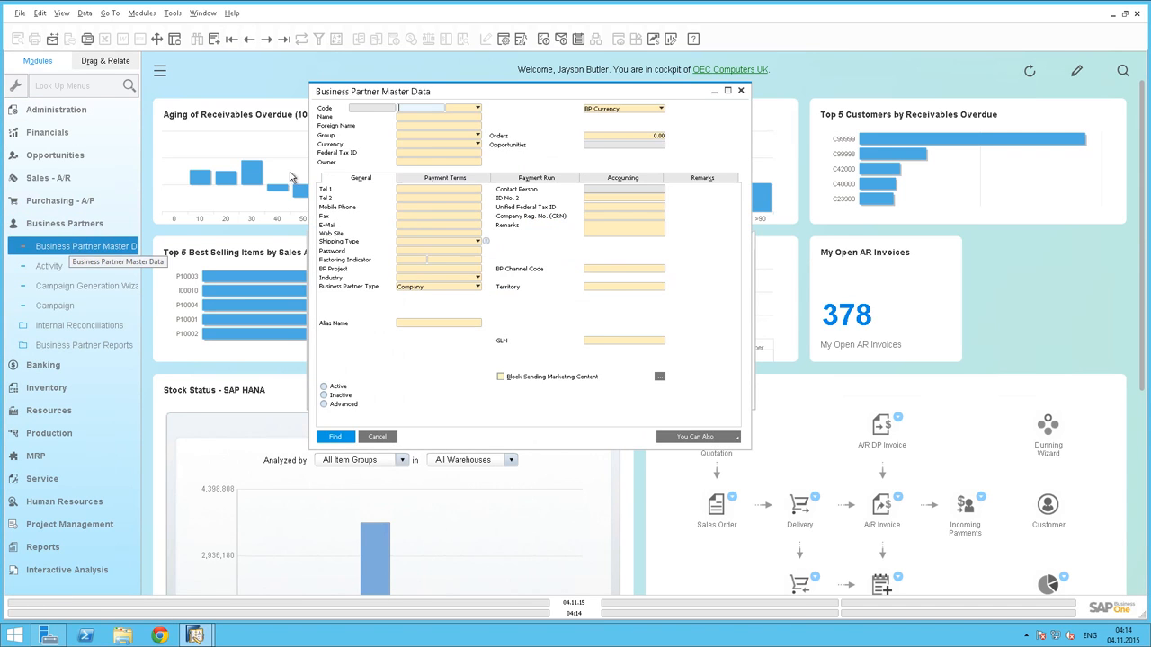
{"action": "left_click", "coordinate": [232, 40]}
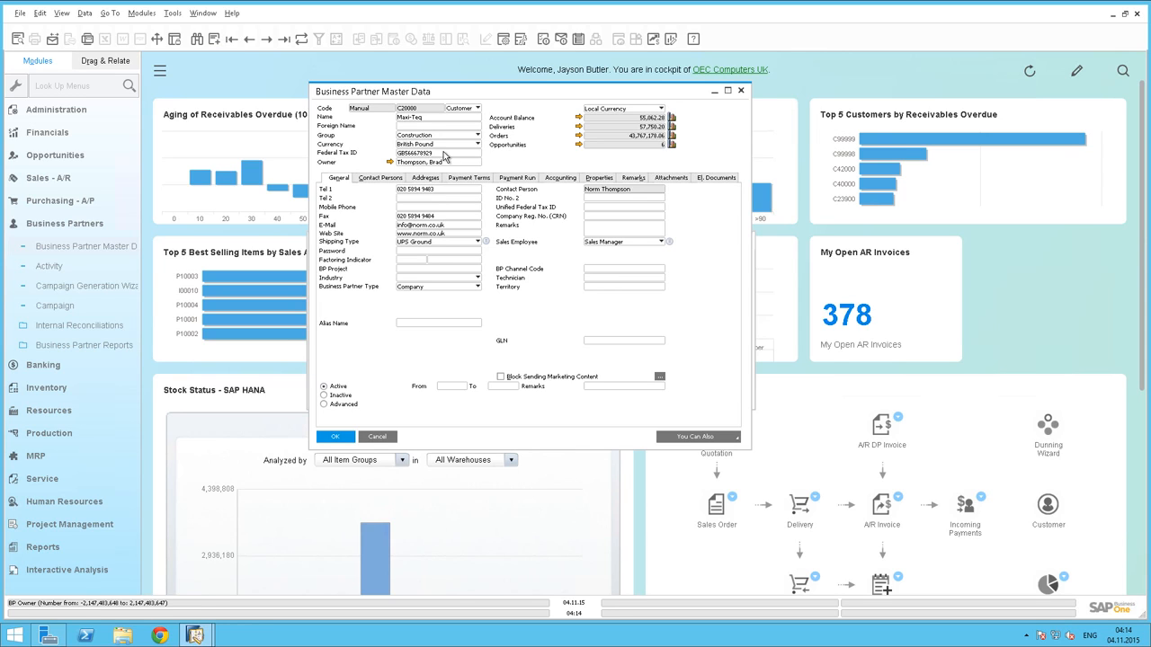
{"action": "left_click", "coordinate": [268, 40]}
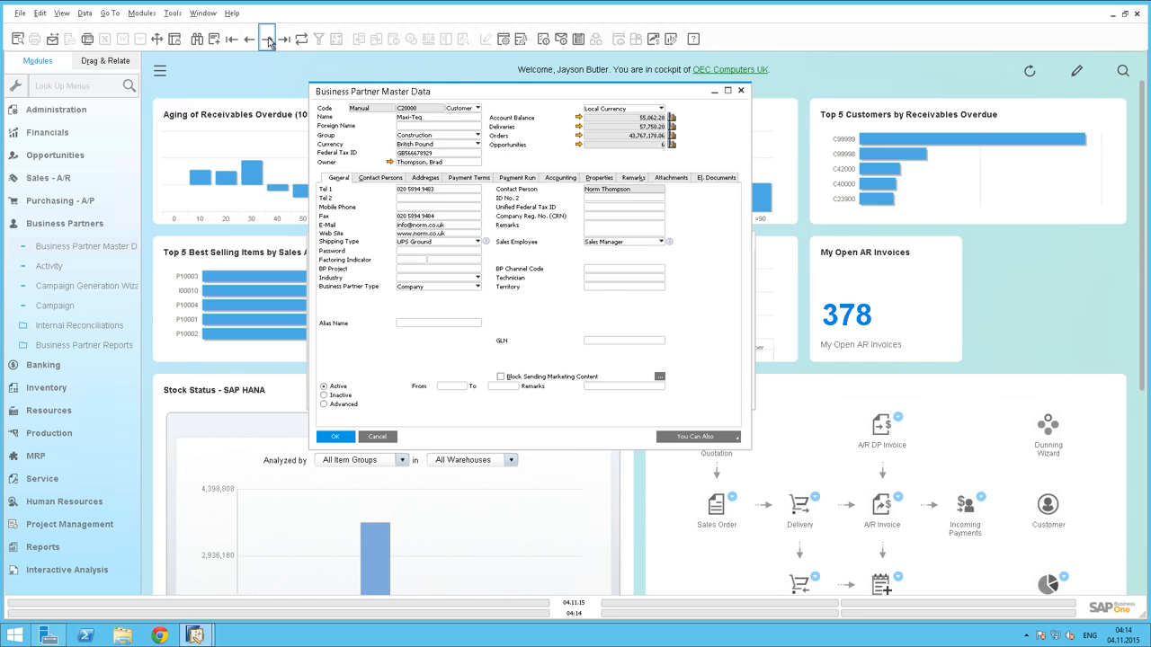
{"action": "left_click", "coordinate": [268, 39]}
{"action": "left_click", "coordinate": [268, 40]}
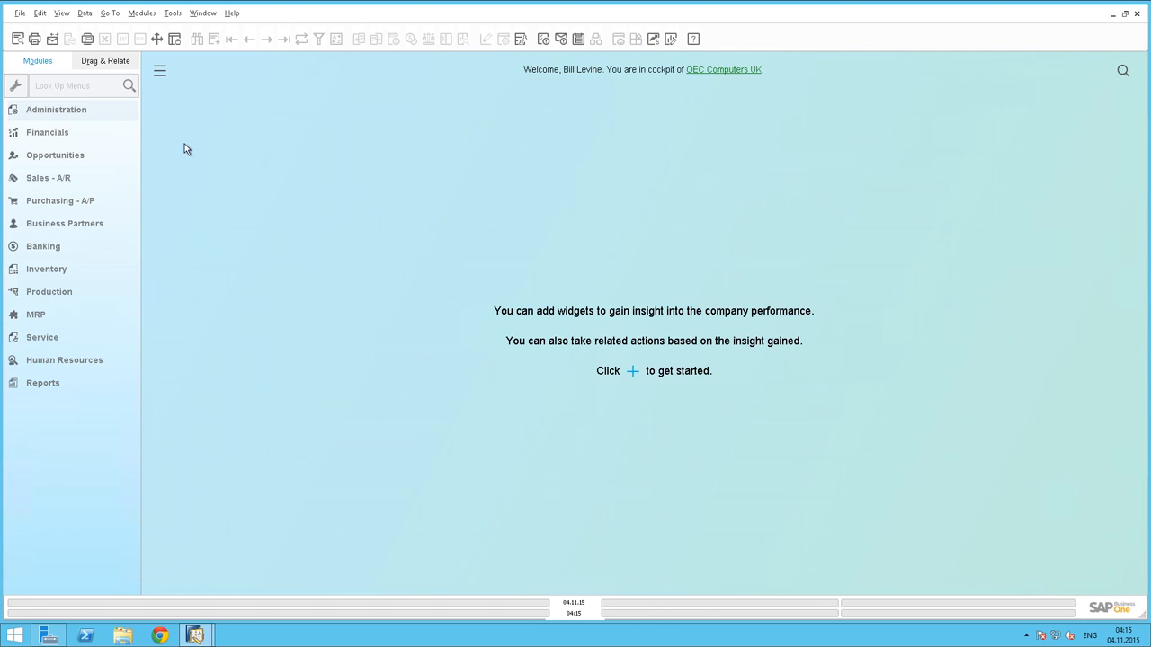
In the restricted employee's session, open Business Partner Master Data and check the owner on the last and first accessible records
{"action": "left_click", "coordinate": [83, 225]}
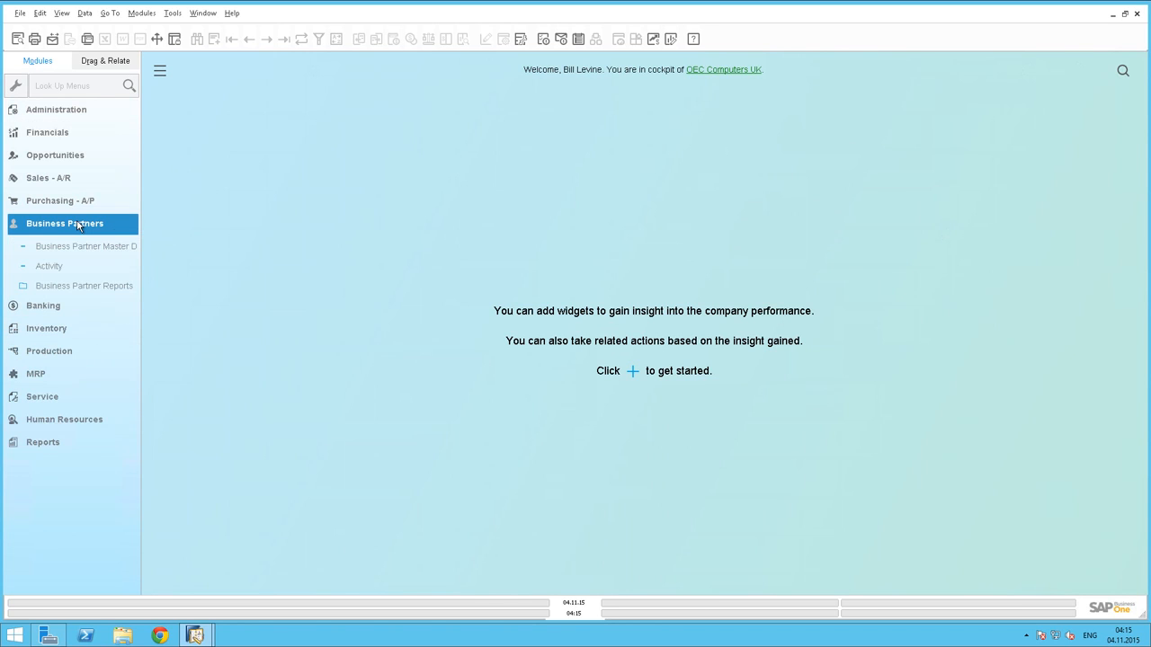
{"action": "left_click", "coordinate": [86, 248]}
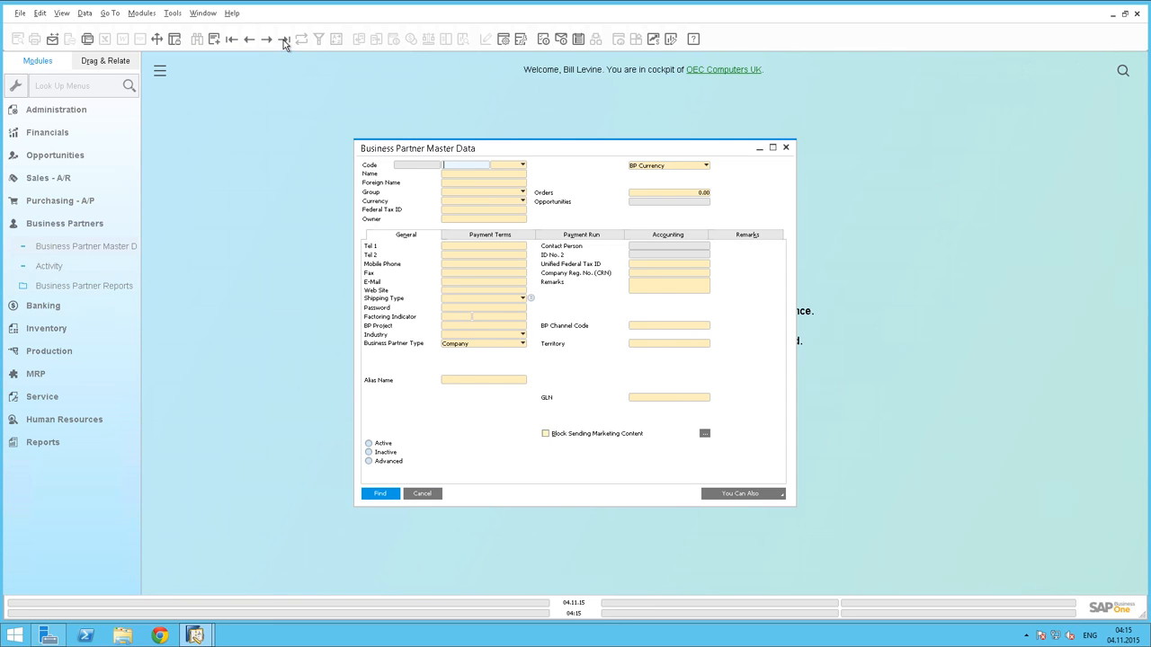
{"action": "left_click", "coordinate": [284, 39]}
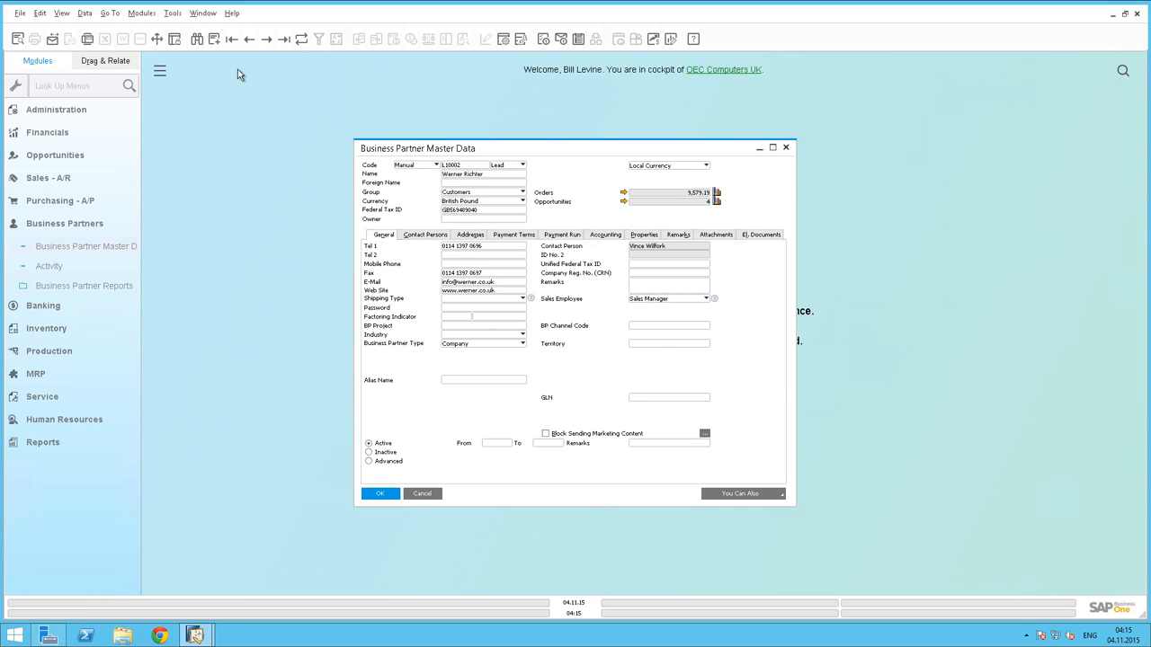
{"action": "left_click", "coordinate": [231, 41]}
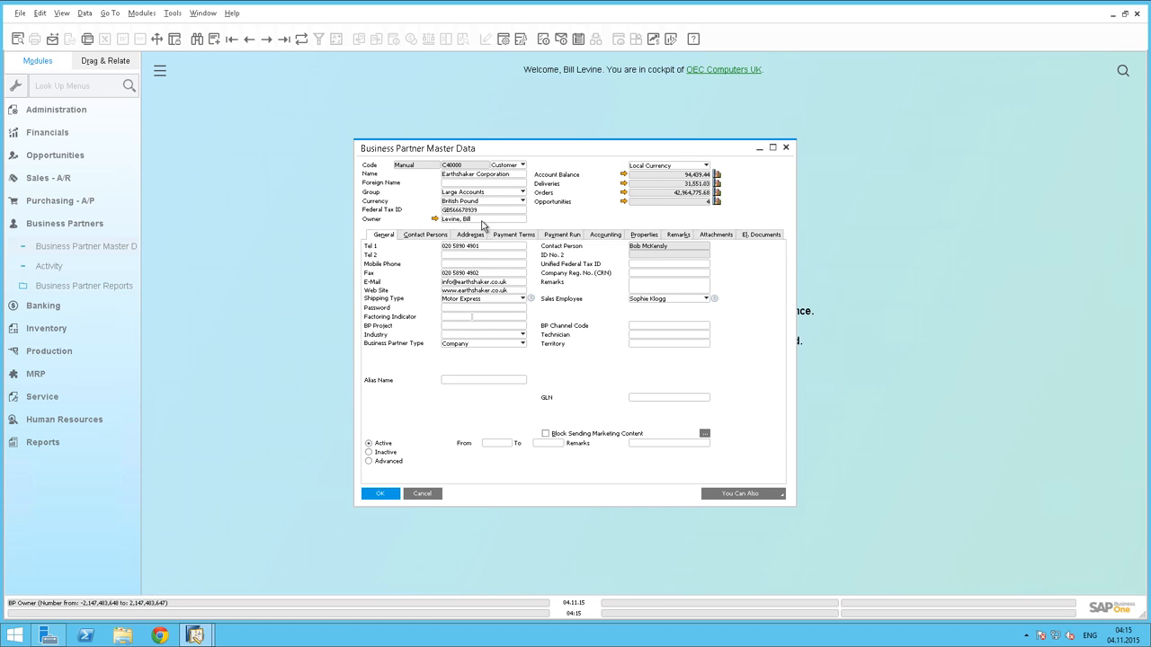
Open a new sales order and bring up the list of business partners available for its Customer field
{"action": "left_click", "coordinate": [71, 180]}
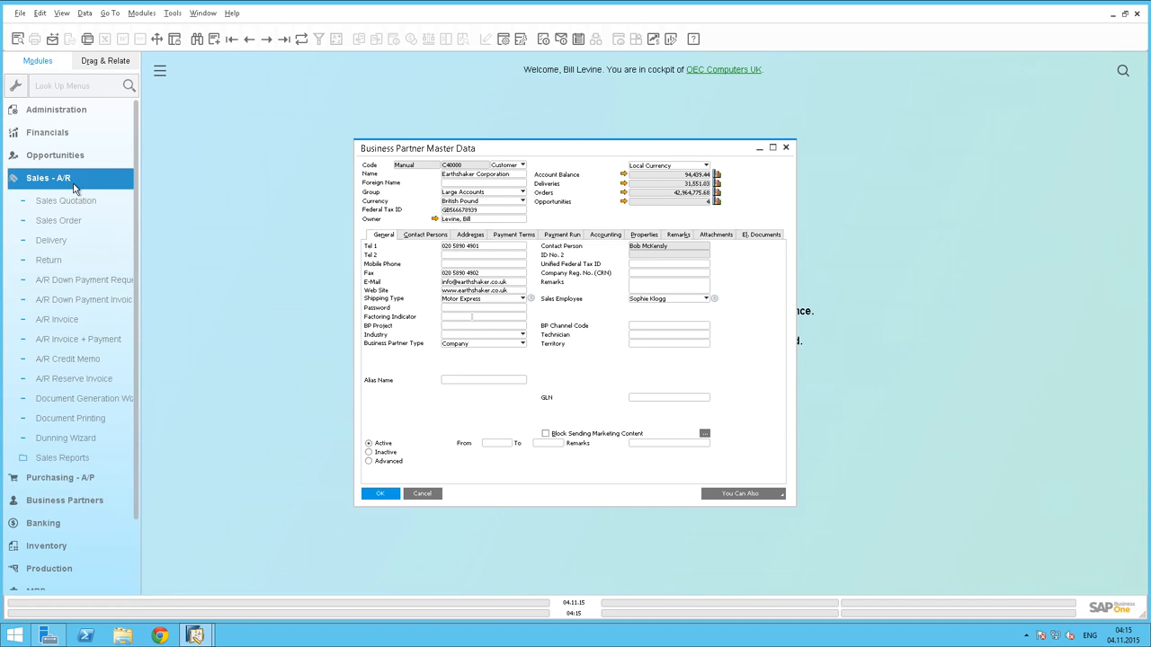
{"action": "left_click", "coordinate": [81, 152]}
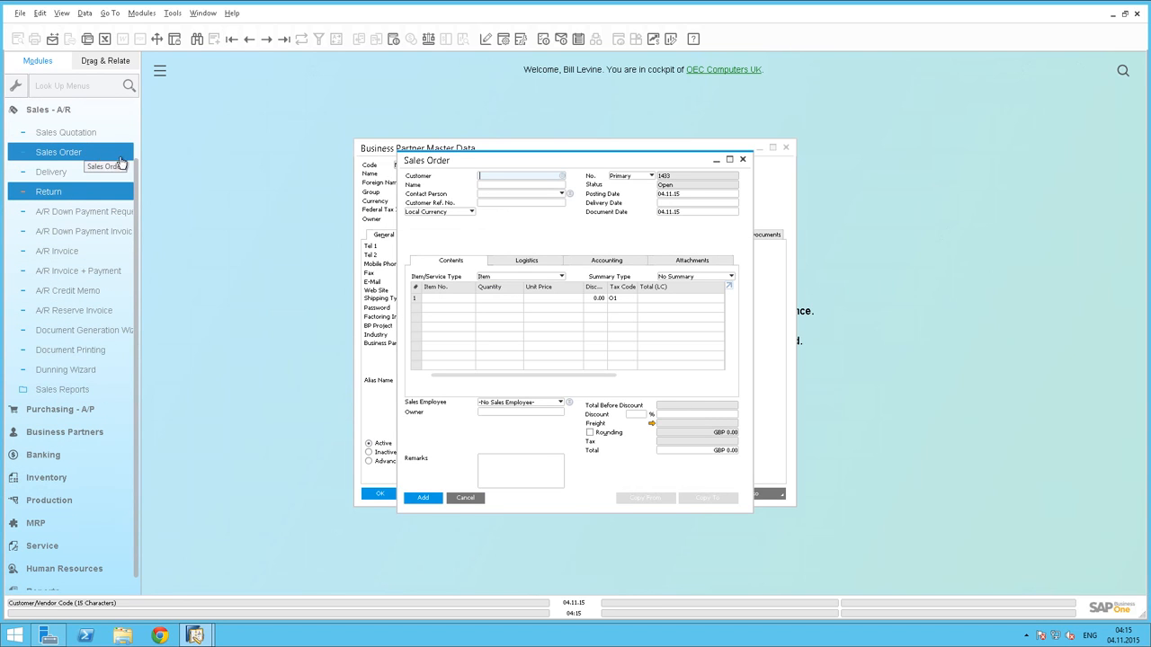
{"action": "left_click", "coordinate": [565, 177]}
{"action": "left_click_drag", "start_coordinate": [562, 170], "coordinate": [618, 199]}
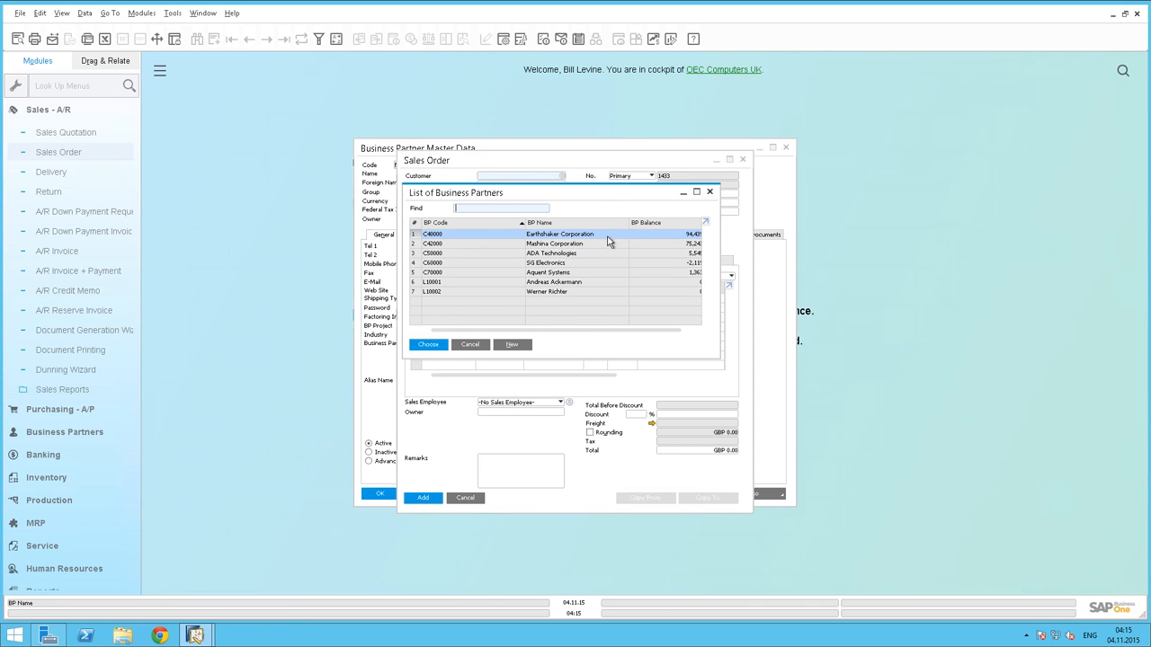